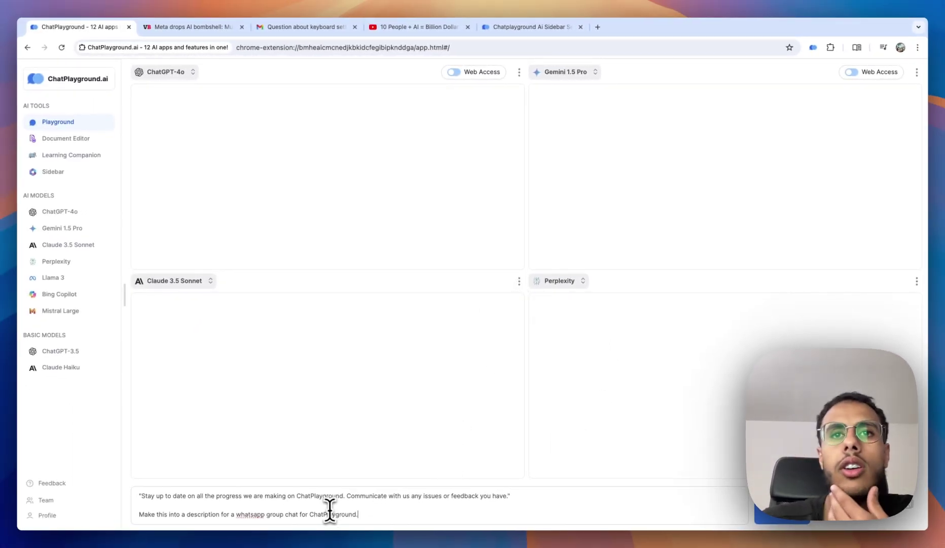
Step: Select the quoted blurb line in the WhatsApp group description prompt
triple_click(334, 497)
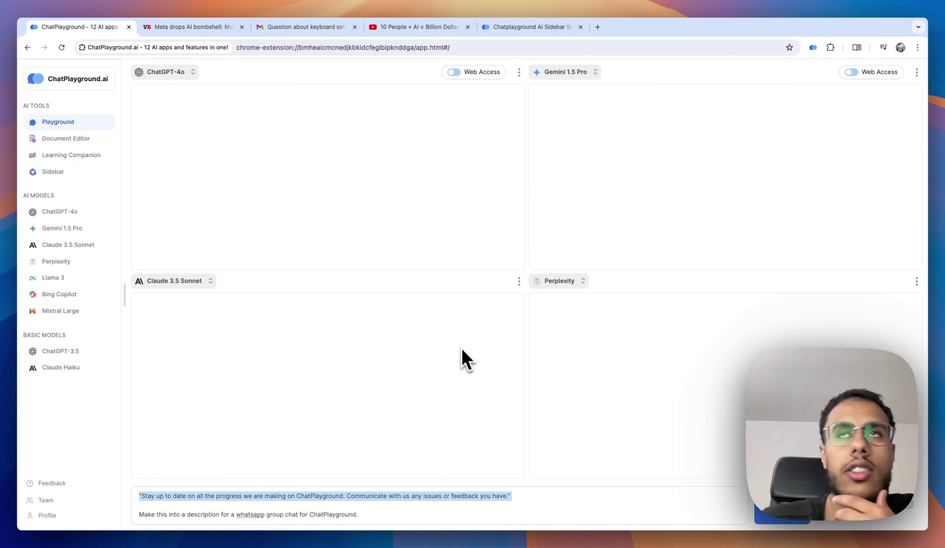
Step: Send the WhatsApp description prompt to ChatGPT-4o, Gemini 1.5 Pro, Claude 3.5 Sonnet and Perplexity
left_click(799, 503)
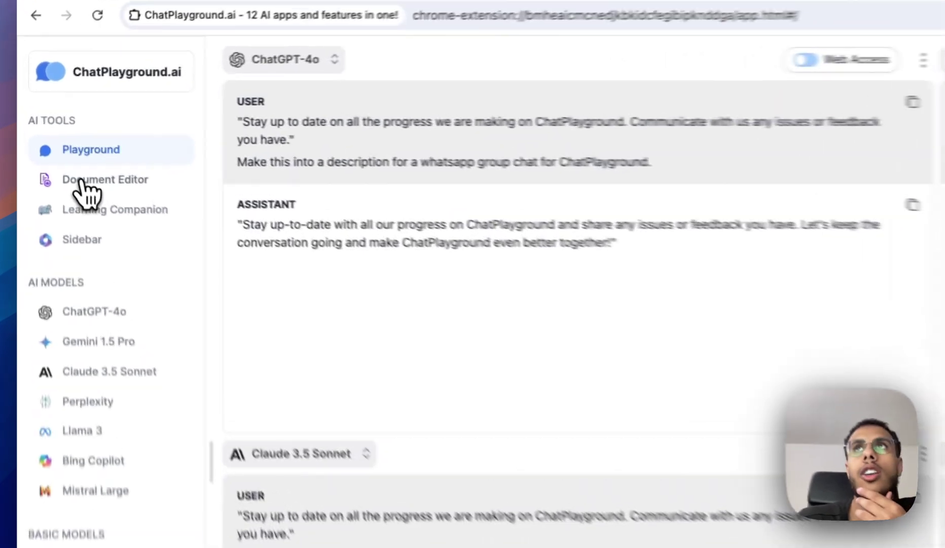
Step: Open the 'What is the Best AI Model?' Research Paper and select its Perplexity paragraph
left_click(56, 139)
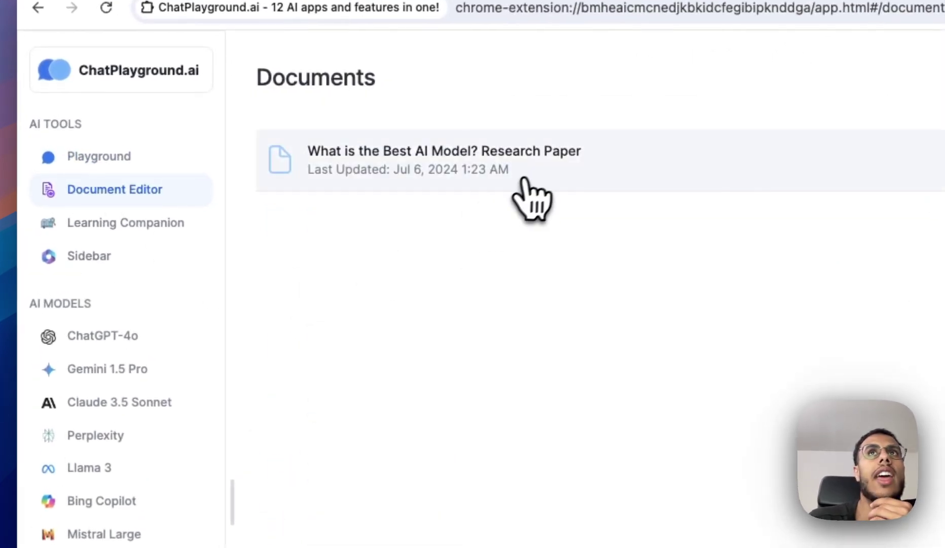
left_click(526, 188)
scroll(358, 379, "up", 10)
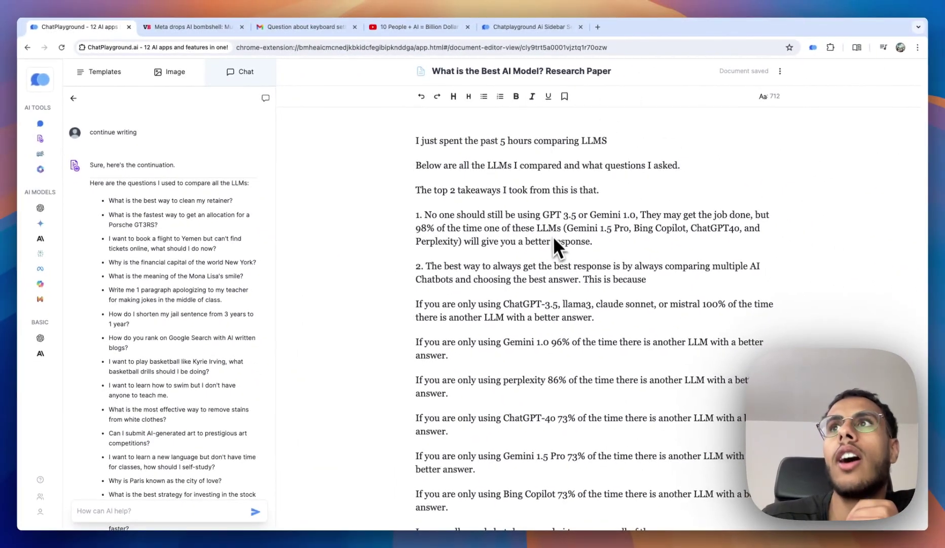
scroll(498, 347, "down", 15)
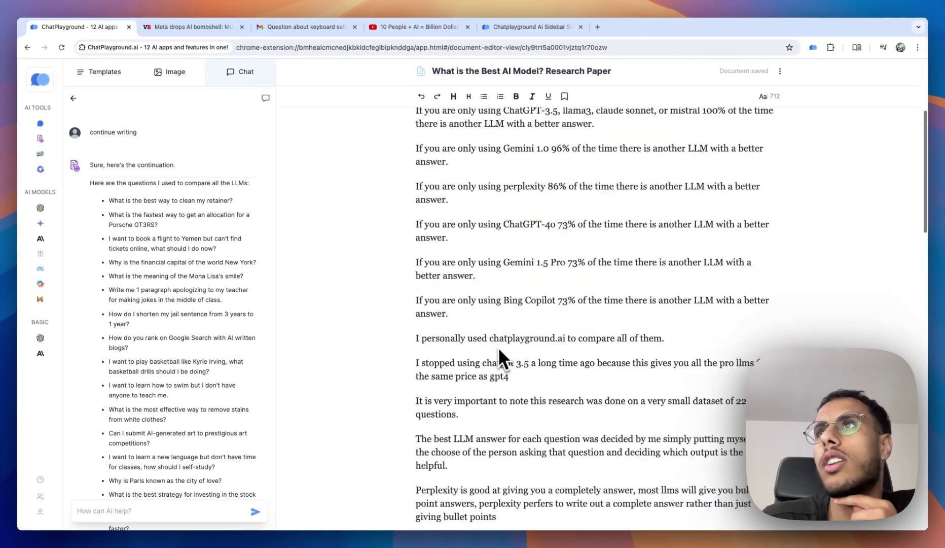
scroll(223, 365, "down", 15)
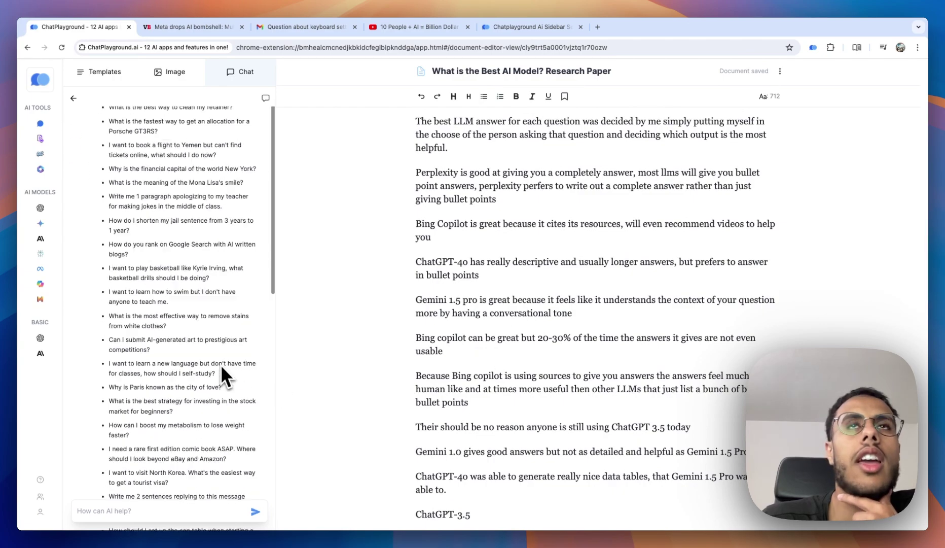
scroll(132, 416, "up", 10)
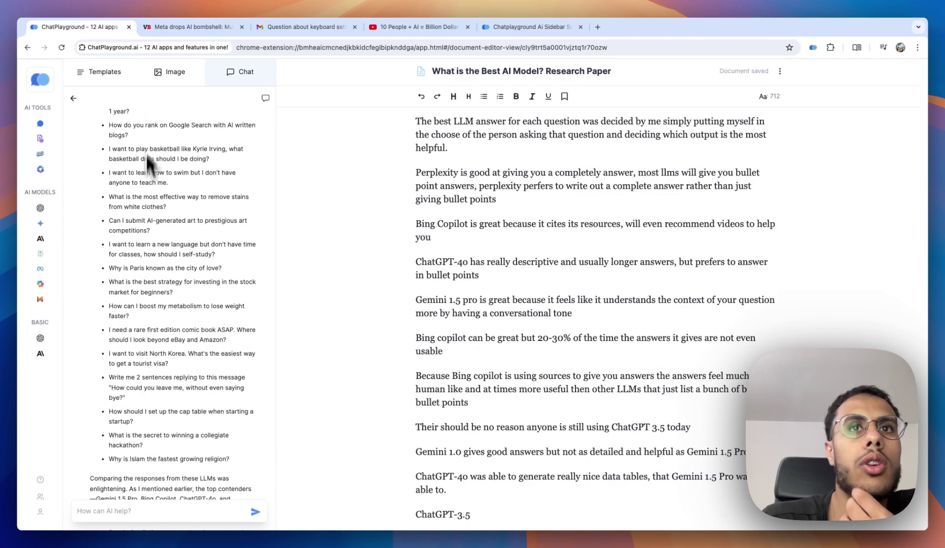
scroll(147, 183, "down", 8)
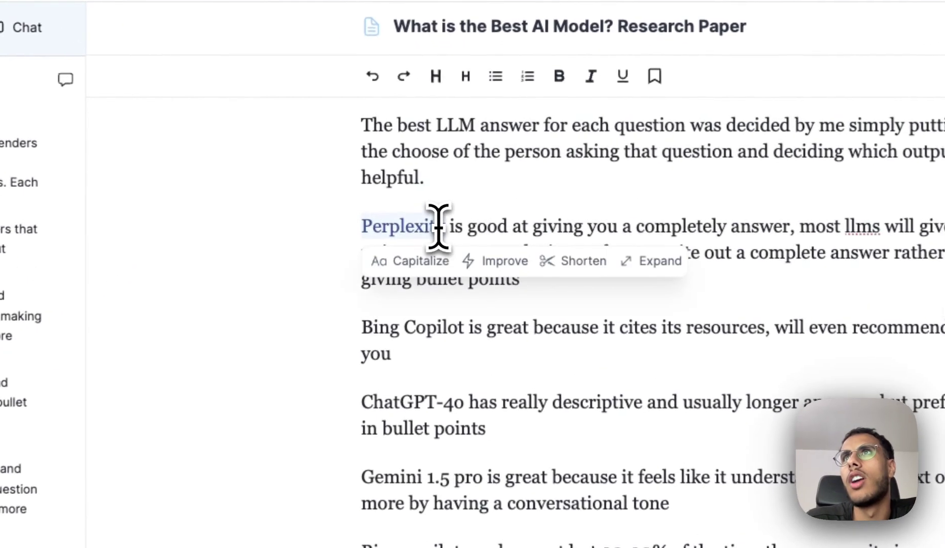
triple_click(454, 173)
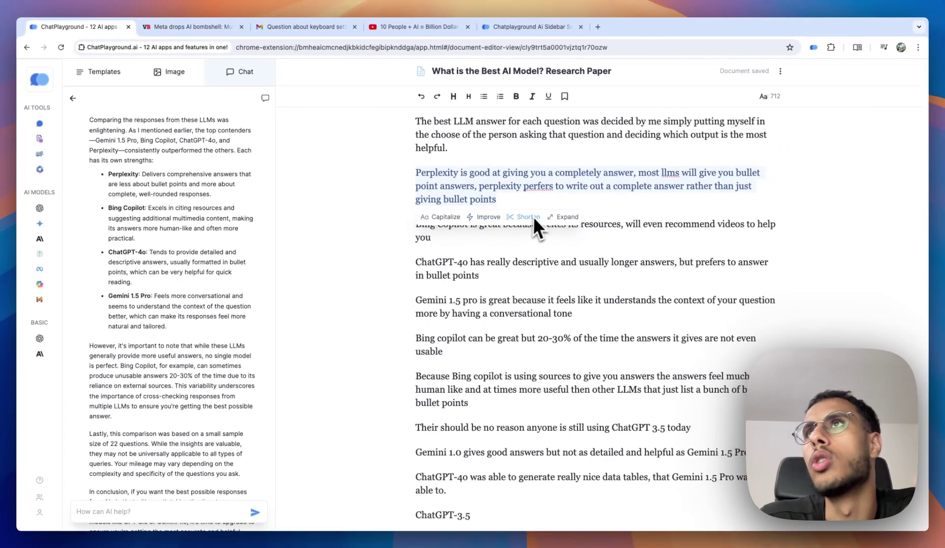
Step: Browse the side panel's image and writing template options, keeping the Blog Idea & Outline use case
left_click(170, 71)
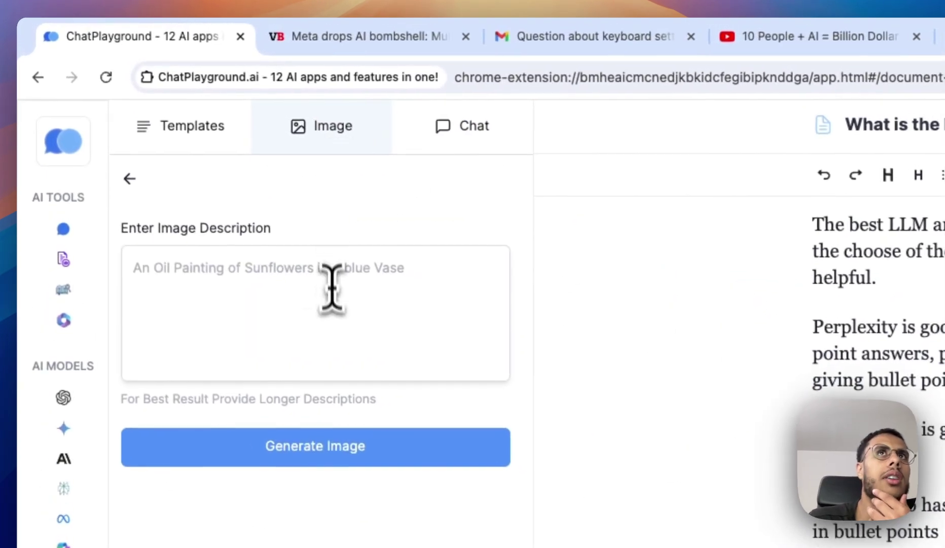
left_click(216, 107)
left_click(269, 341)
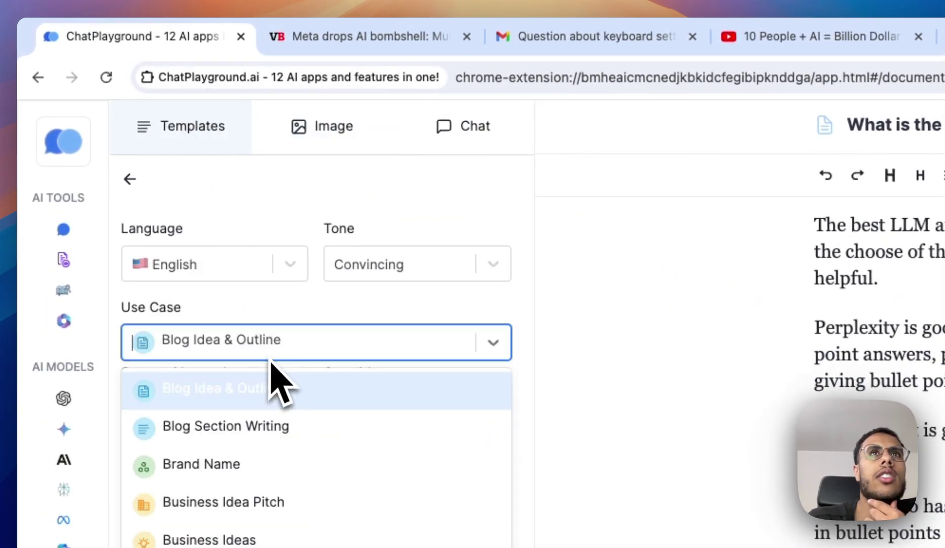
scroll(300, 545, "down", 10)
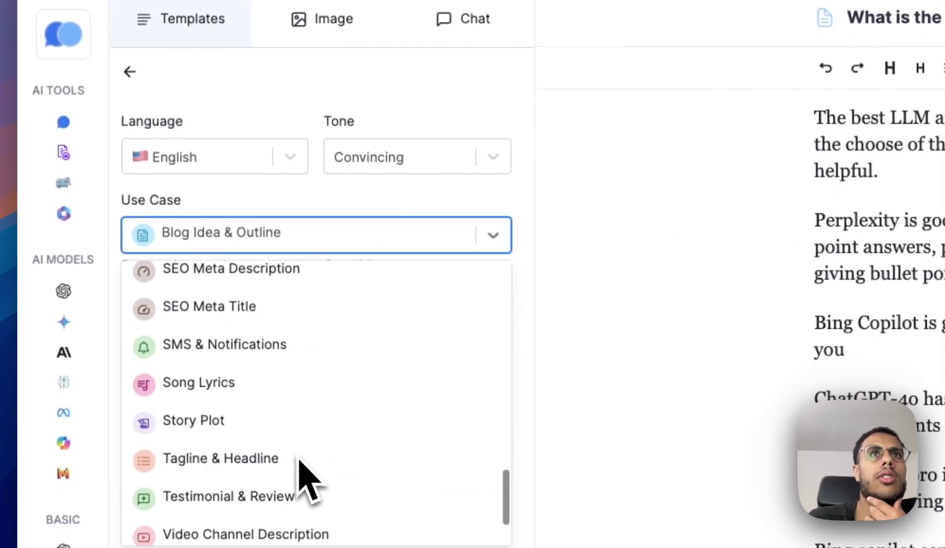
scroll(298, 458, "down", 3)
scroll(318, 268, "up", 15)
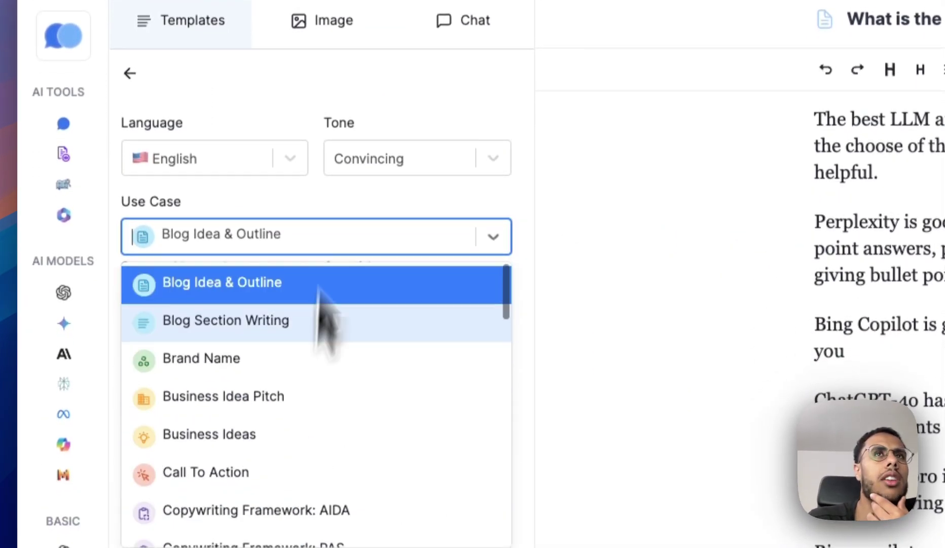
left_click(344, 409)
Step: Open the Learning Companion tools from the AI Tools sidebar
left_click(63, 171)
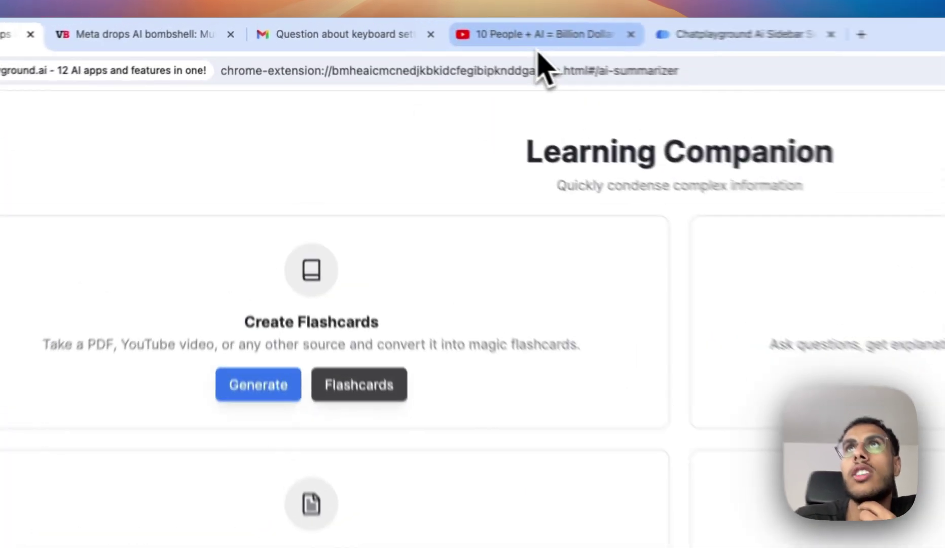
Step: Copy the '10 People + AI = Billion Dollar Company?' YouTube link and start ChatPlayground's YouTube chat
left_click(417, 29)
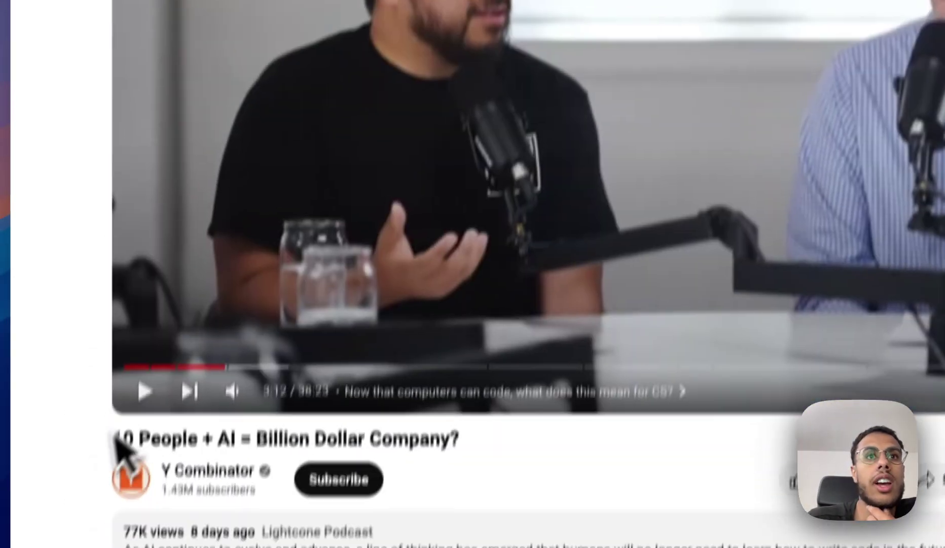
left_click_drag(117, 439, 454, 439)
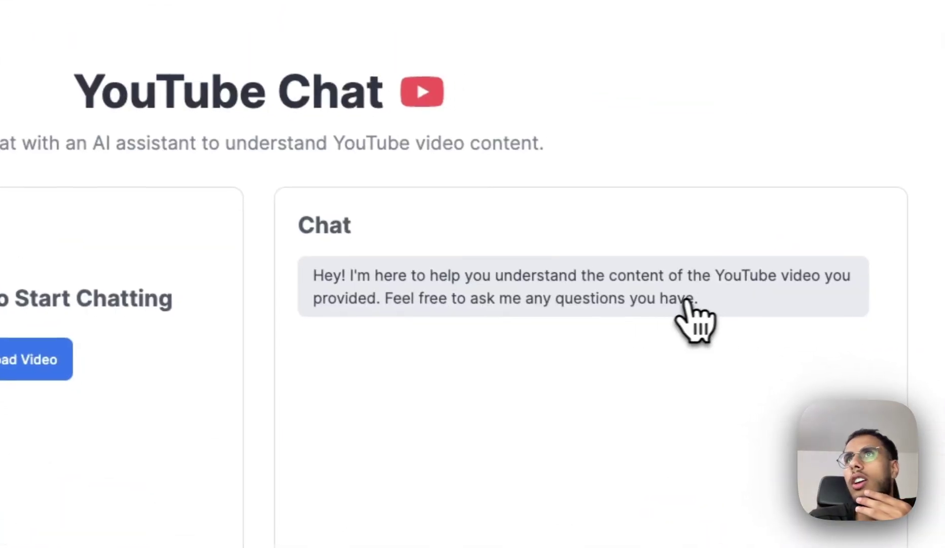
left_click(221, 158)
Step: Load the pasted video link into YouTube Chat and ask for a summary of the video
key("ctrl+v")
left_click(323, 167)
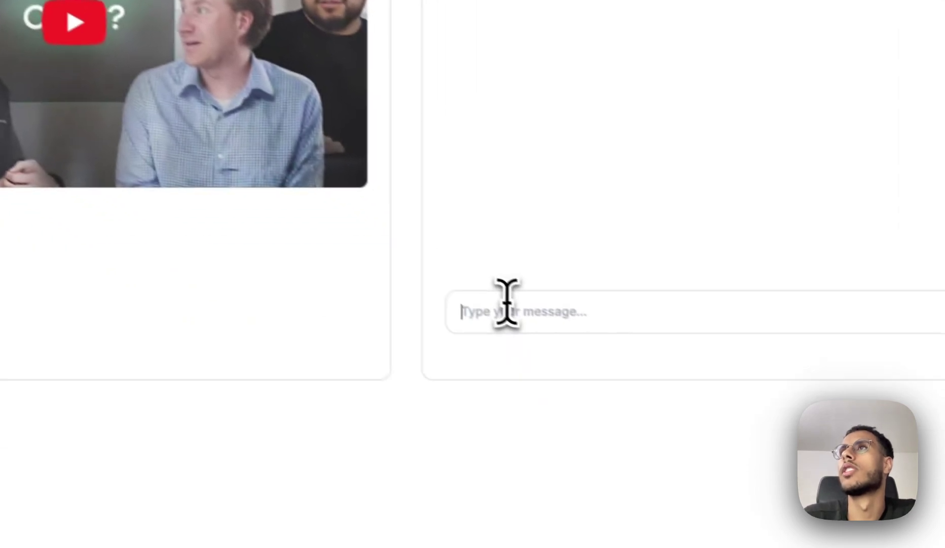
left_click(722, 438)
type("Can y")
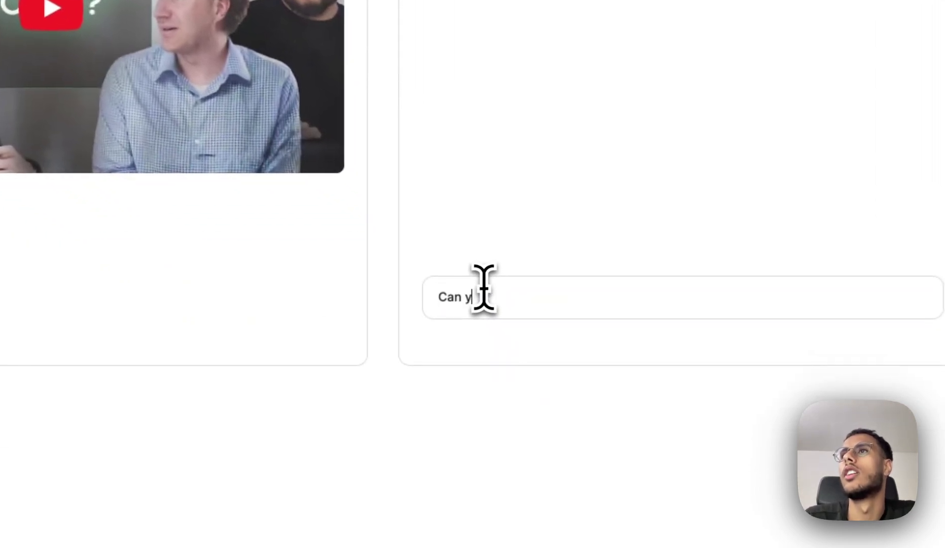
type("ou summarize this video for me?")
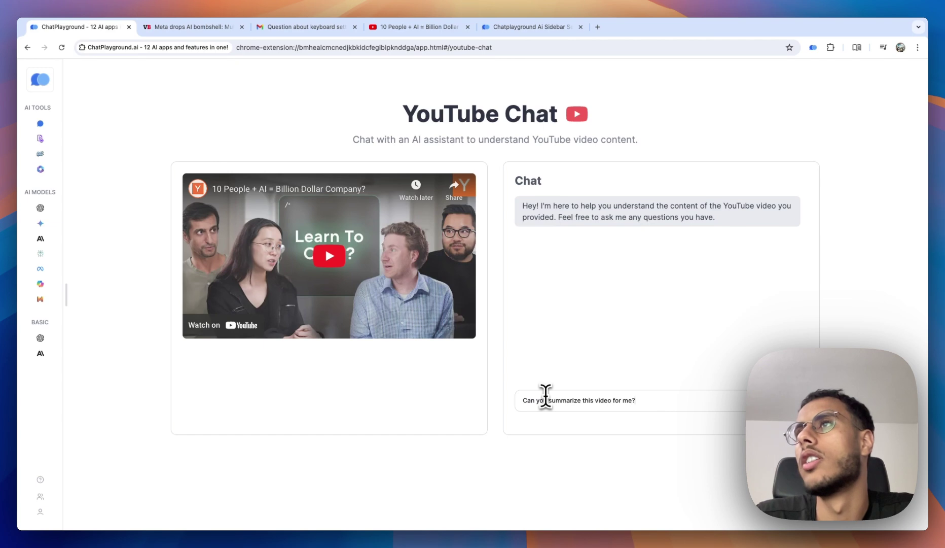
key("Return")
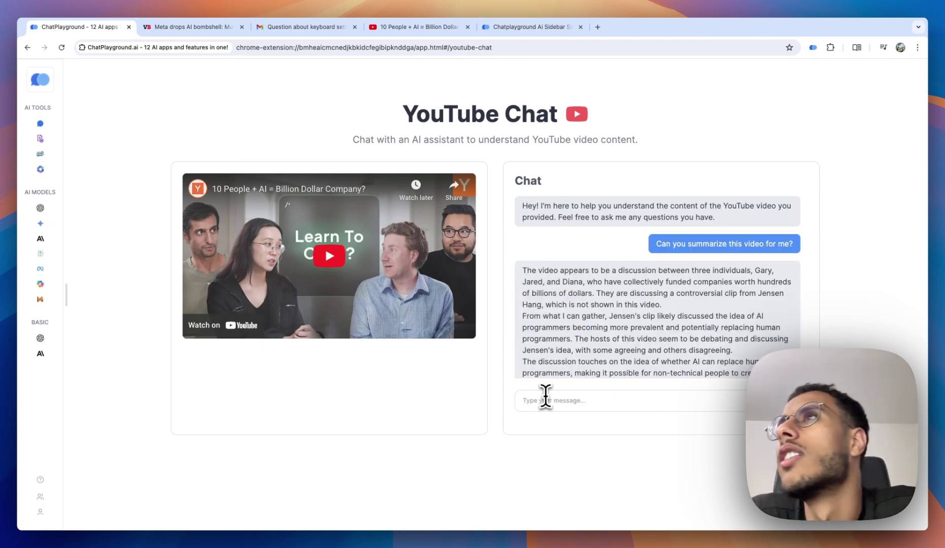
scroll(625, 327, "up", 5)
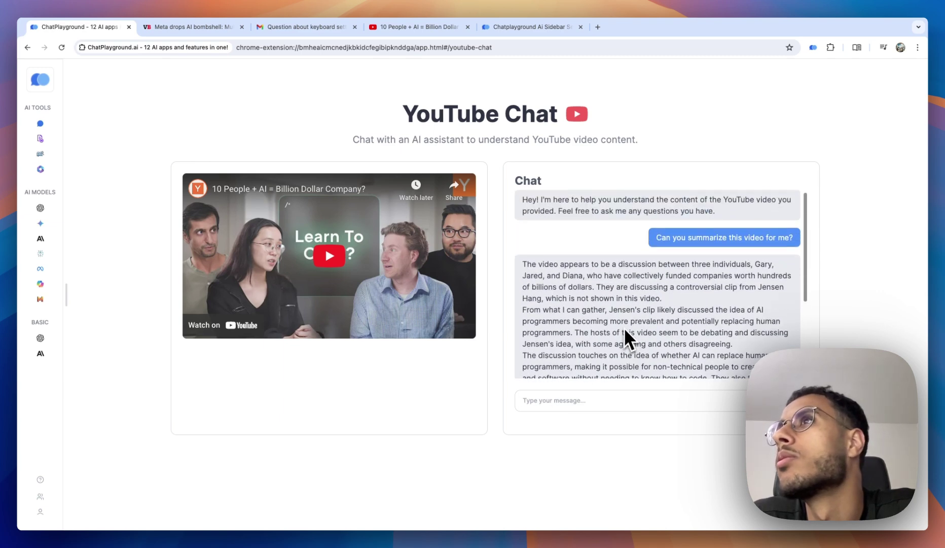
scroll(625, 333, "down", 3)
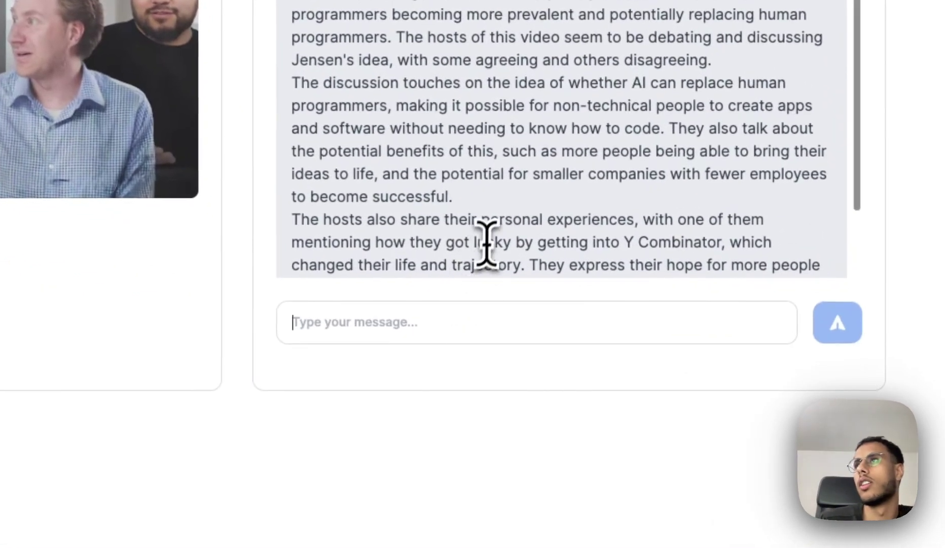
scroll(487, 240, "down", 3)
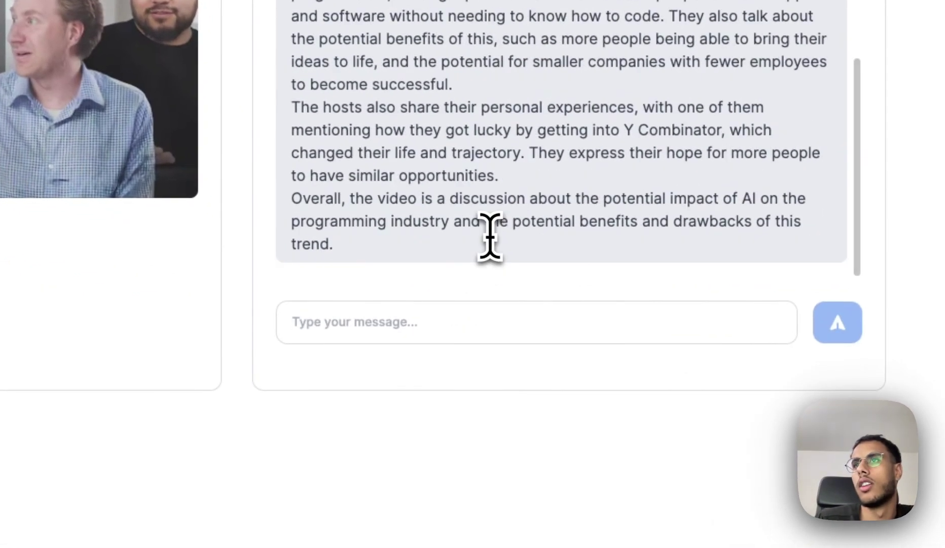
Step: Ask whether the speakers think ten people plus AI can build a billion-dollar company, then open Sidebar
type("Do the s")
type("peakers believe that 10 people with AI can build a Billion dollar comp")
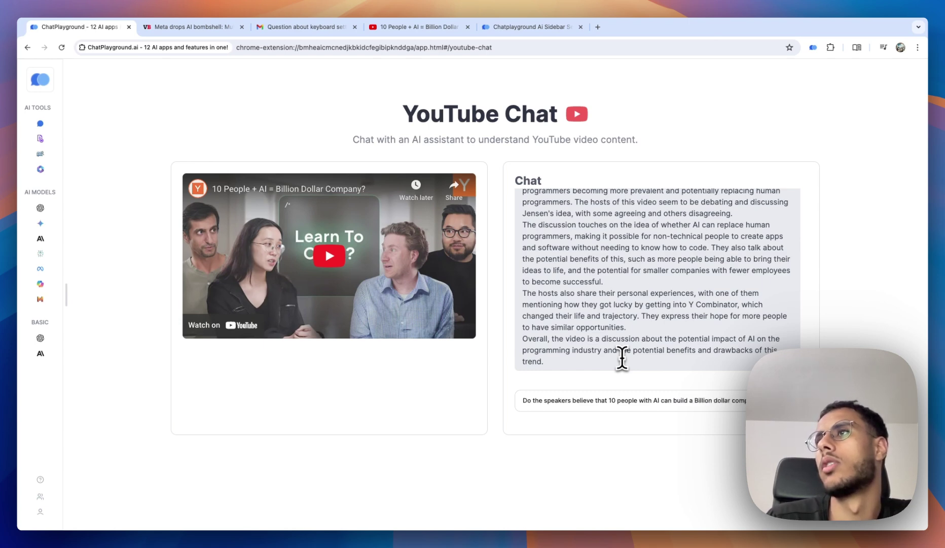
key("Return")
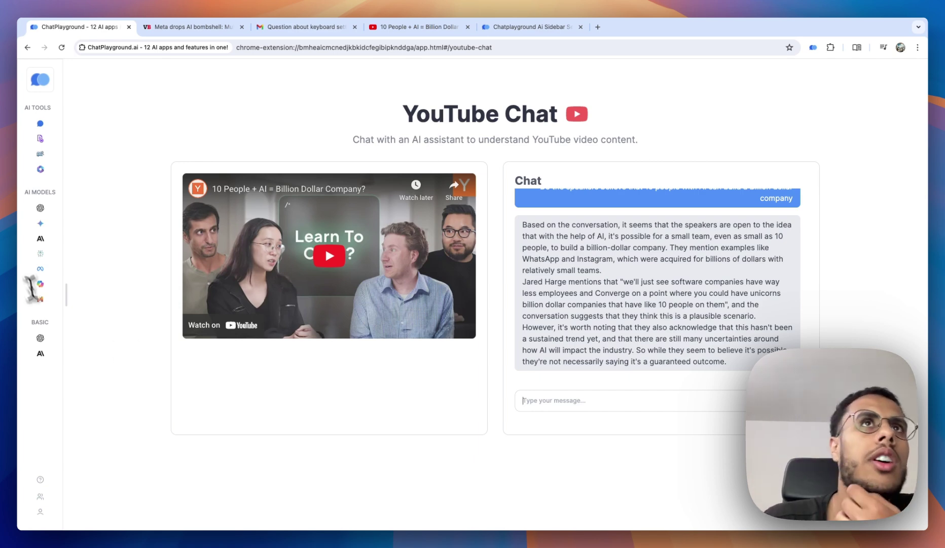
left_click(40, 169)
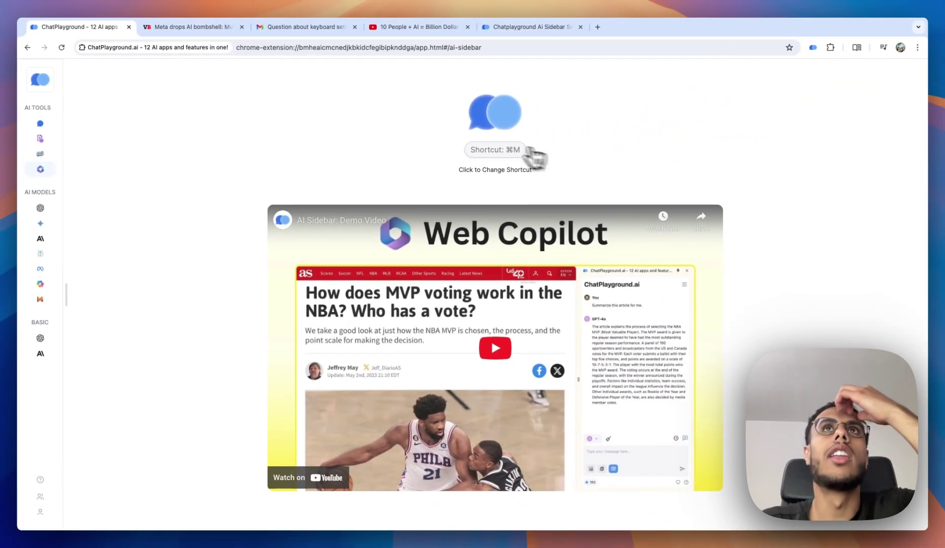
Step: Open a new blank browser tab with the ChatPlayground sidebar chat (Cmd+M) ready for input
left_click(304, 26)
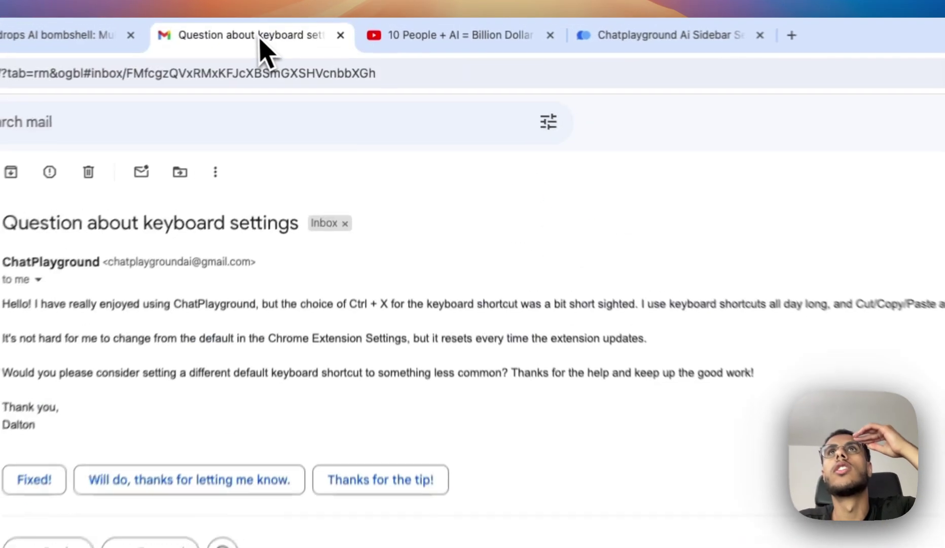
left_click(528, 26)
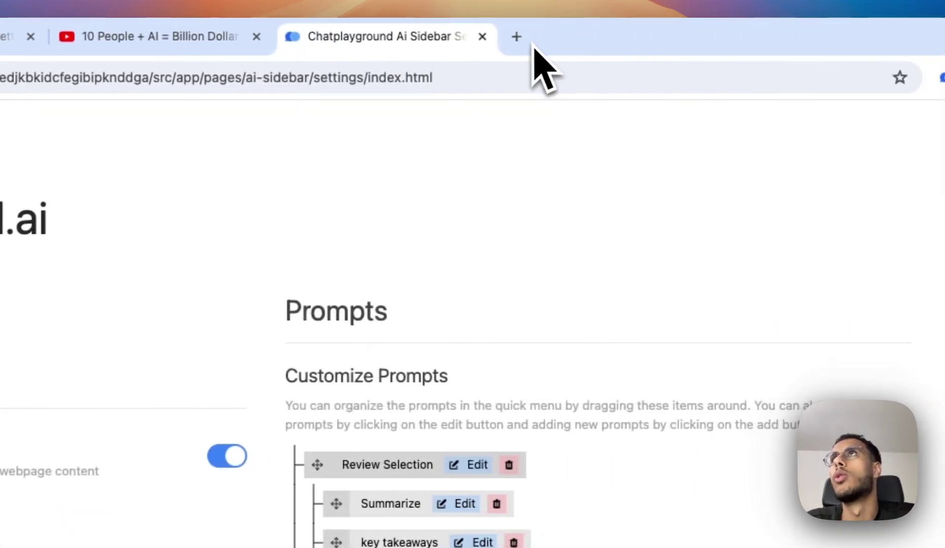
left_click(516, 40)
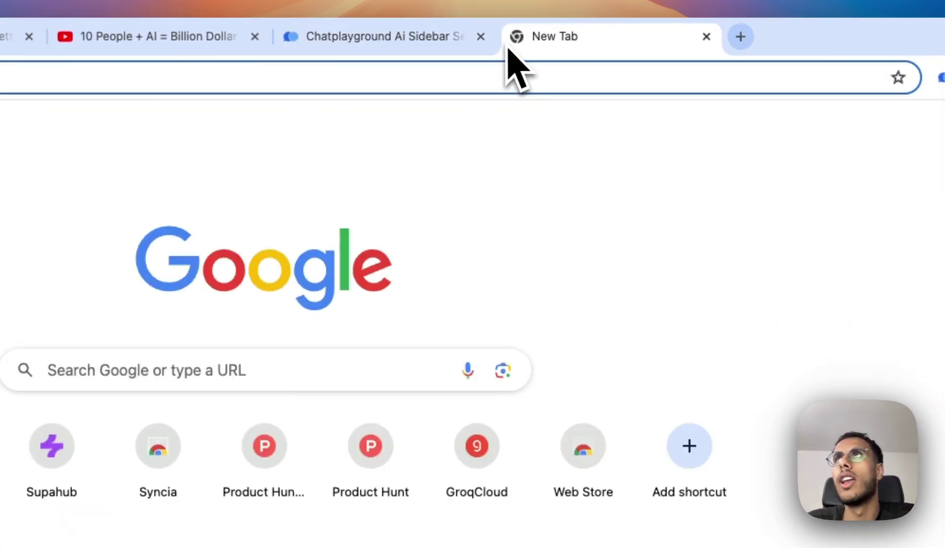
key("super+m")
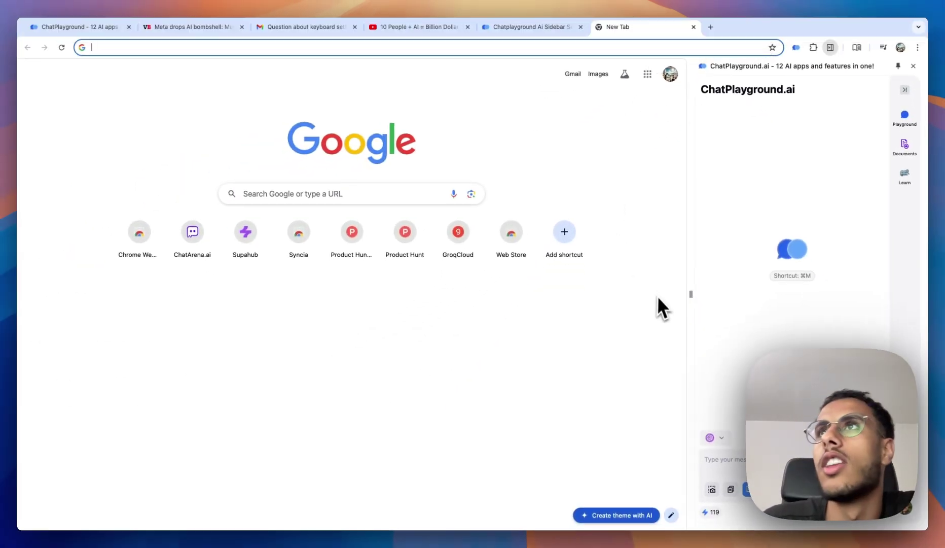
left_click(761, 459)
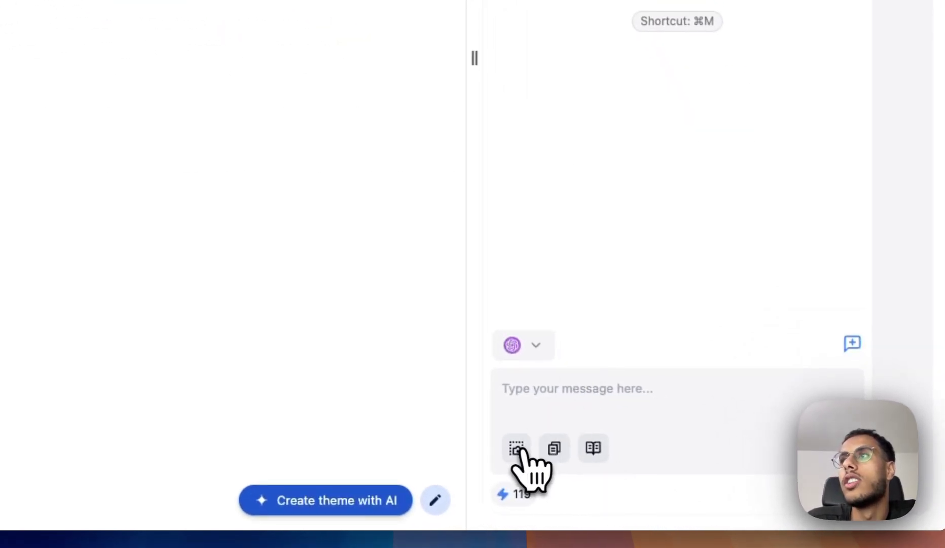
Step: Load the GroqCloud site and pass its Cloudflare human verification check
left_click(249, 141)
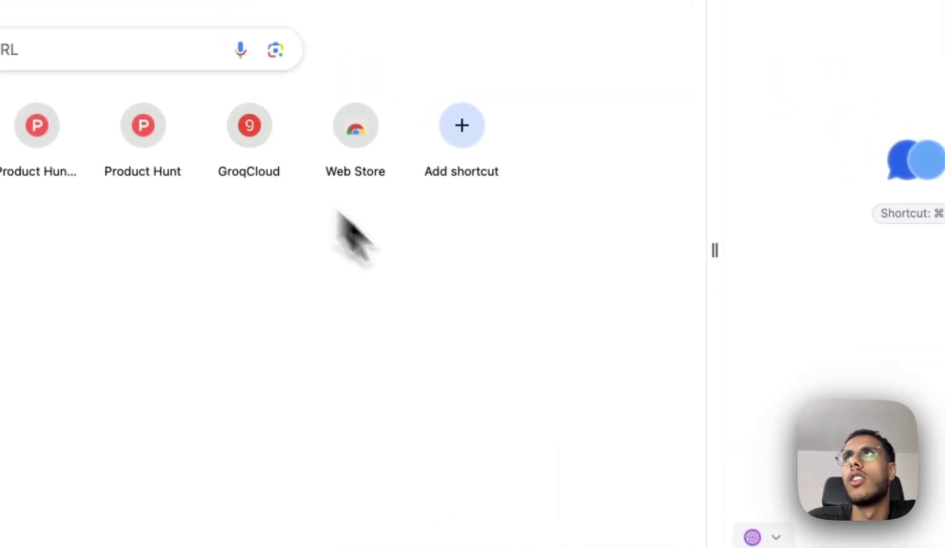
left_click(900, 84)
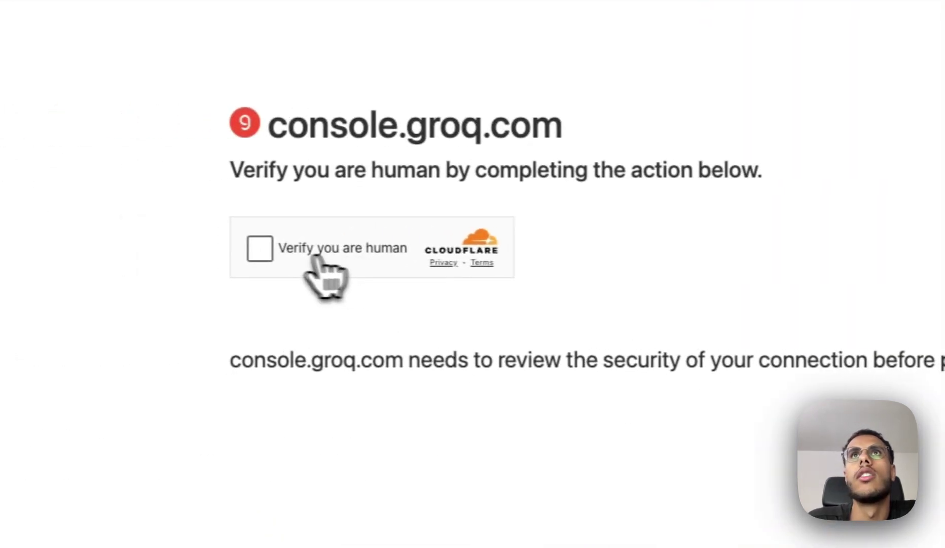
left_click(260, 249)
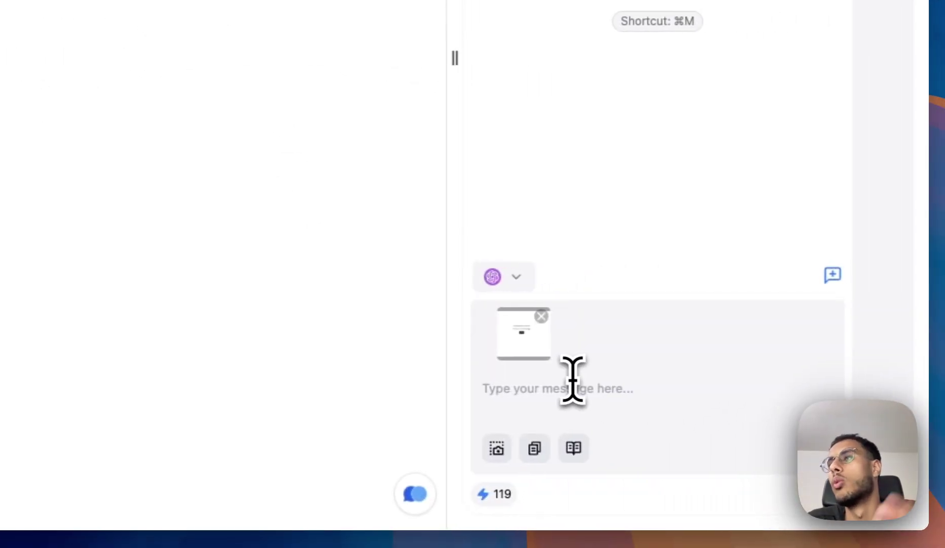
Step: Remove the attached screenshot and select the Linkedin Post Generator prompt in sidebar settings
left_click(541, 317)
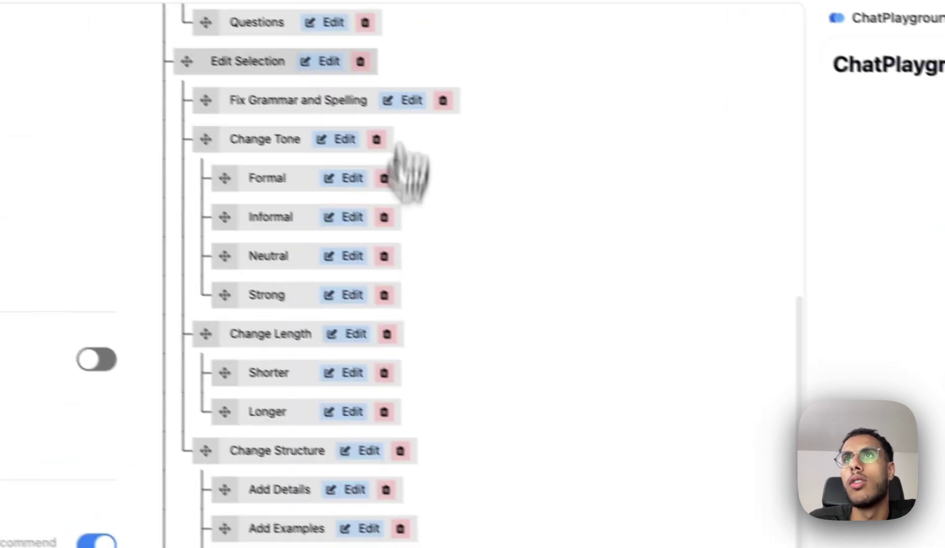
scroll(204, 50, "up", 5)
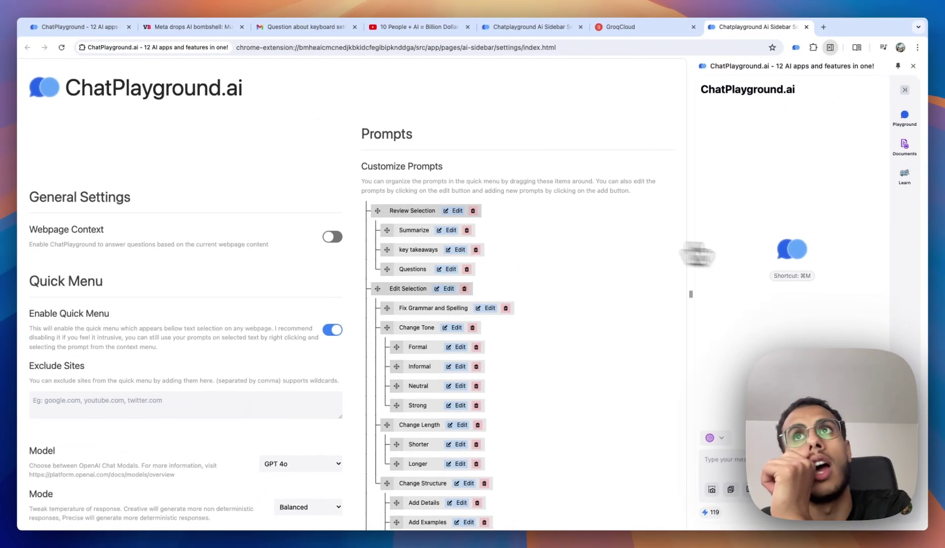
scroll(627, 323, "down", 5)
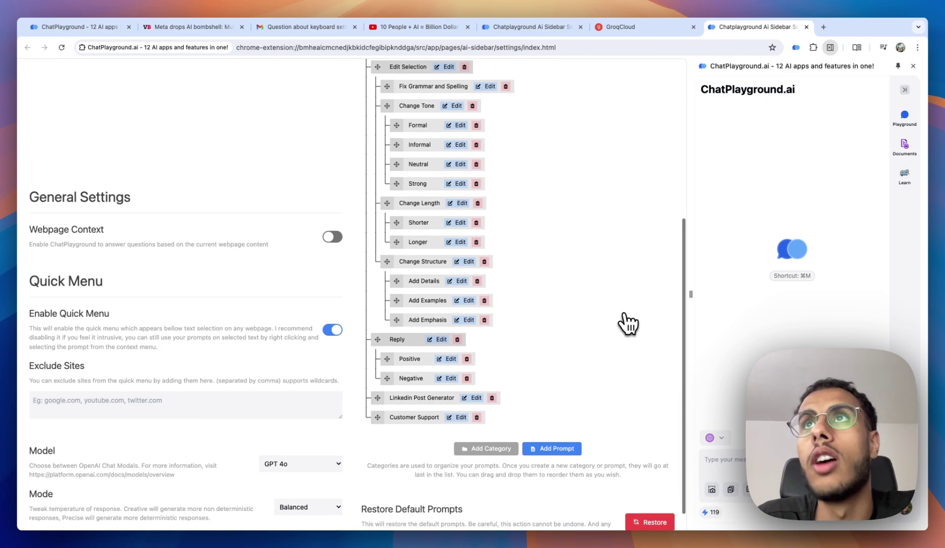
scroll(458, 199, "down", 1)
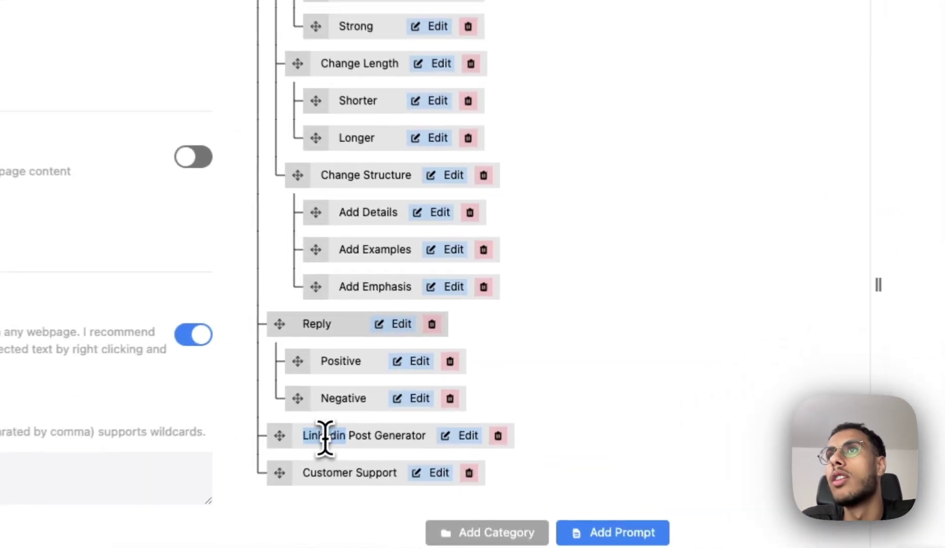
triple_click(409, 374)
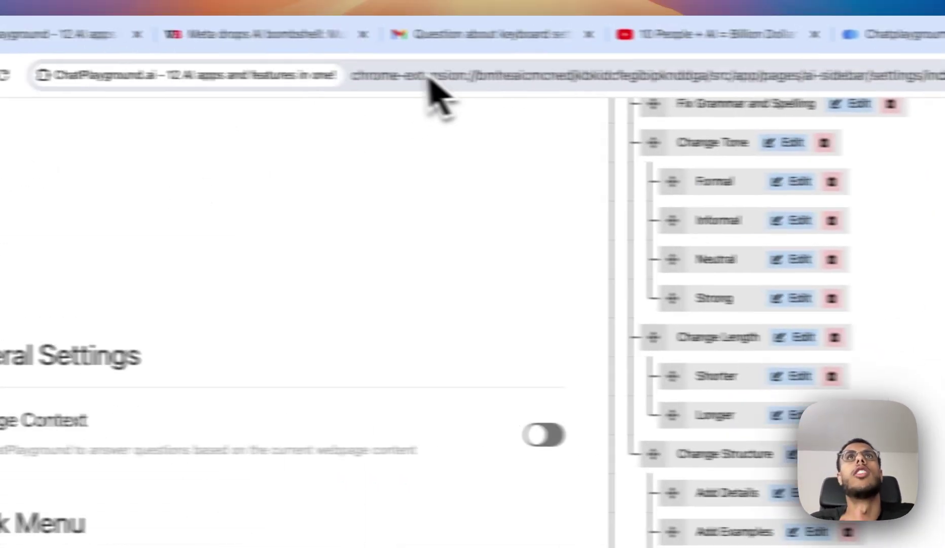
Step: Bring up the VentureBeat article on Meta's multi-token prediction models, skim it, and reload the page
left_click(331, 49)
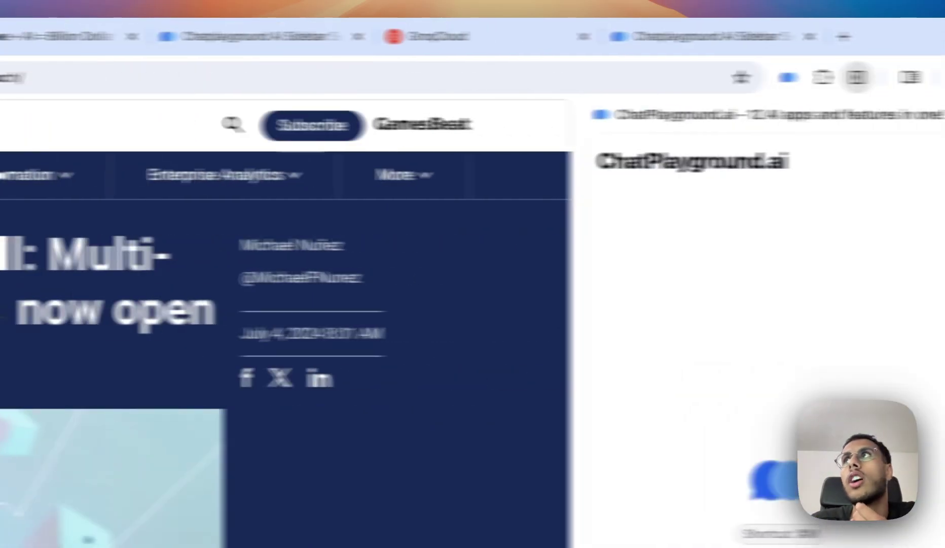
scroll(387, 387, "down", 15)
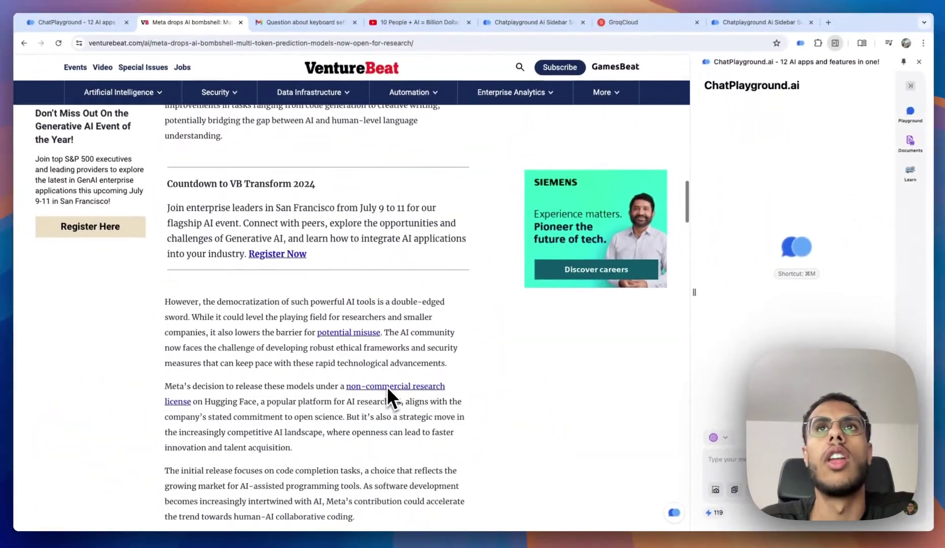
scroll(387, 386, "down", 20)
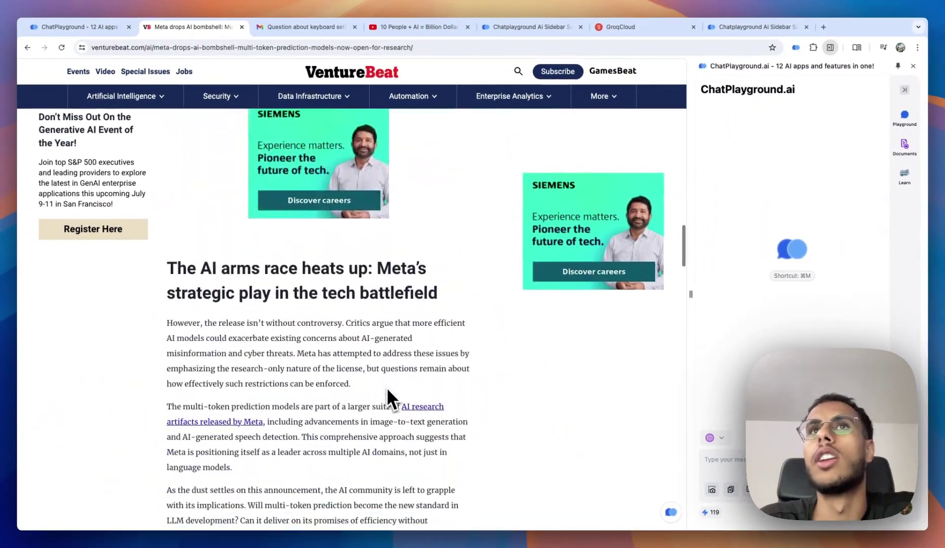
scroll(386, 387, "up", 20)
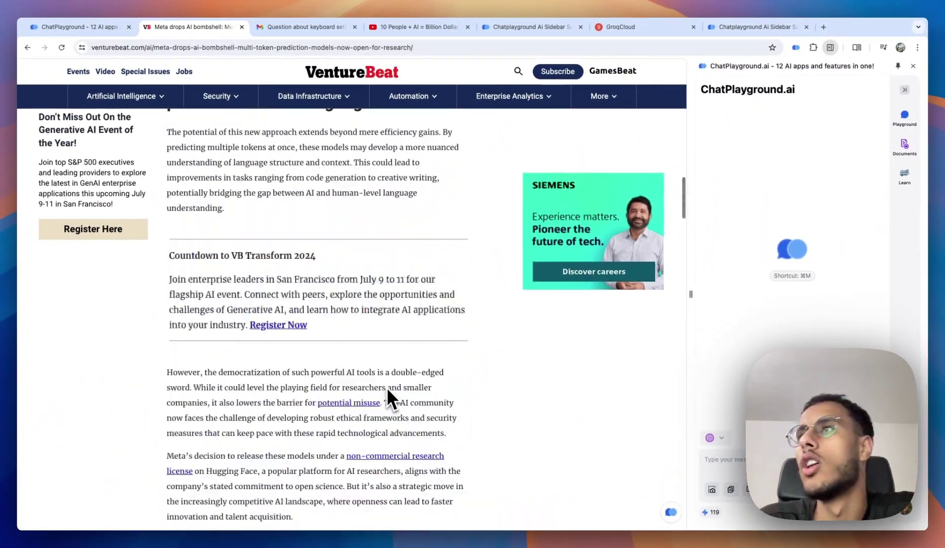
scroll(387, 387, "up", 10)
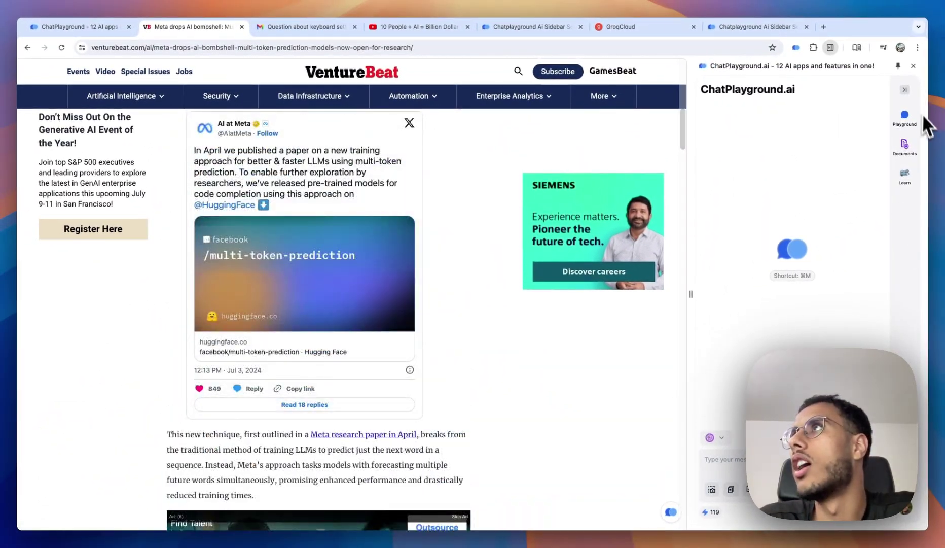
left_click(913, 66)
left_click(61, 47)
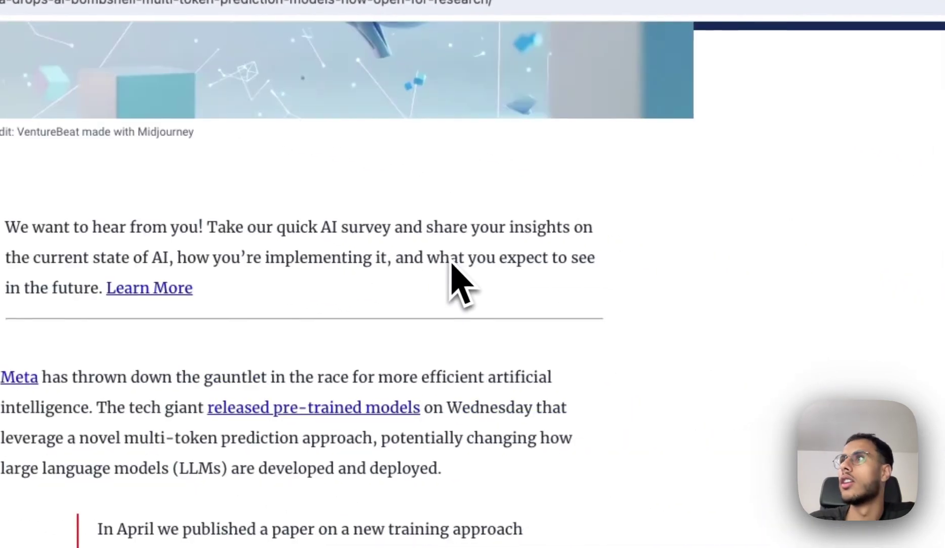
Step: Reopen the ChatPlayground sidebar with Cmd+M and run the Linkedin Post Generator prompt on the article
key("super+m")
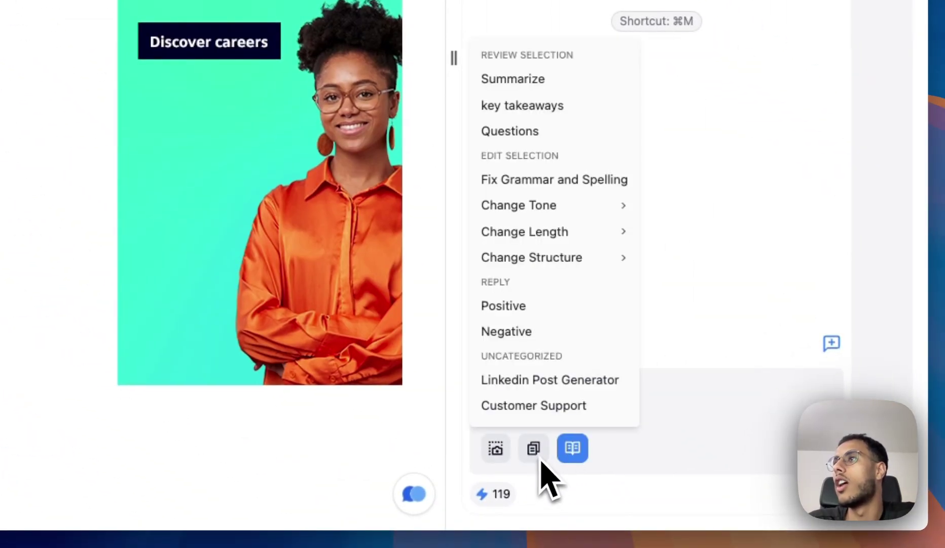
left_click(504, 388)
key("Return")
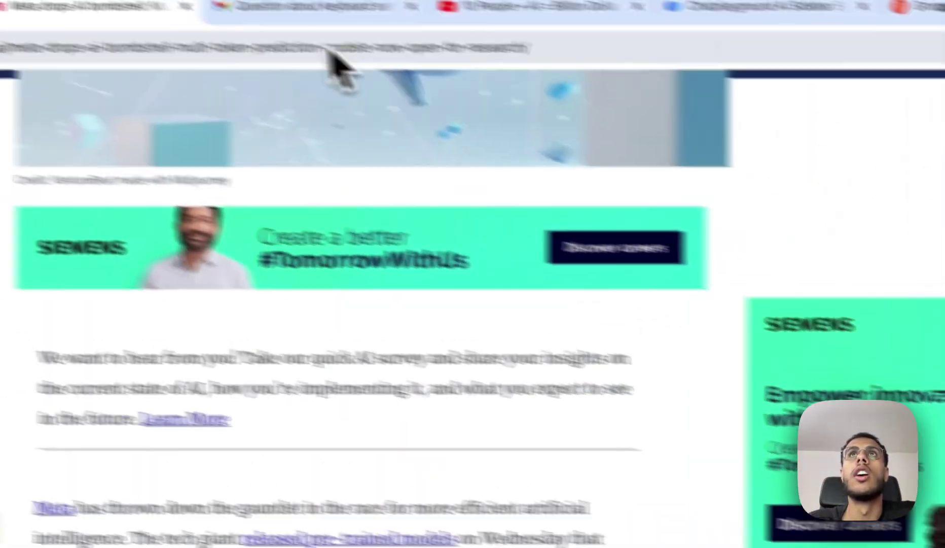
left_click(457, 43)
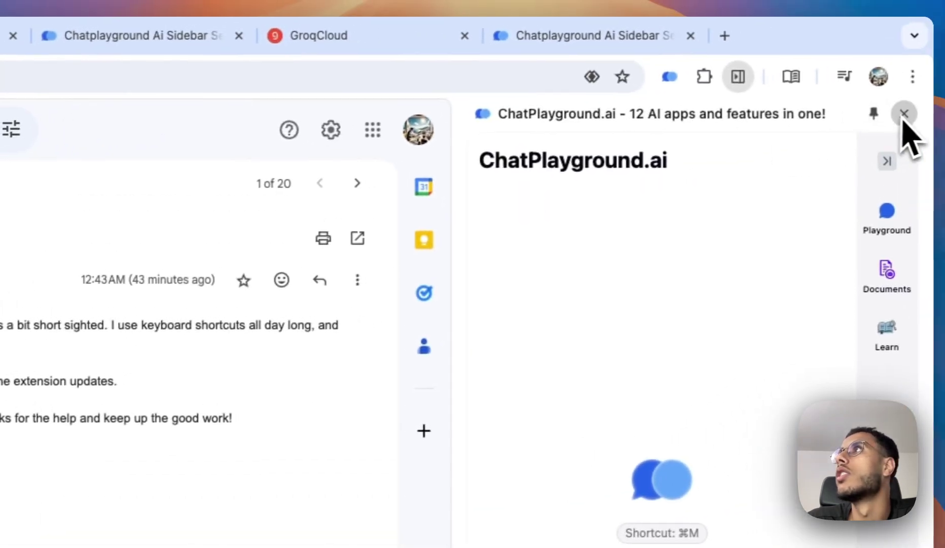
Step: Select the keyboard settings email's body and apply the Customer Support prompt to draft a reply
left_click_drag(263, 354, 140, 224)
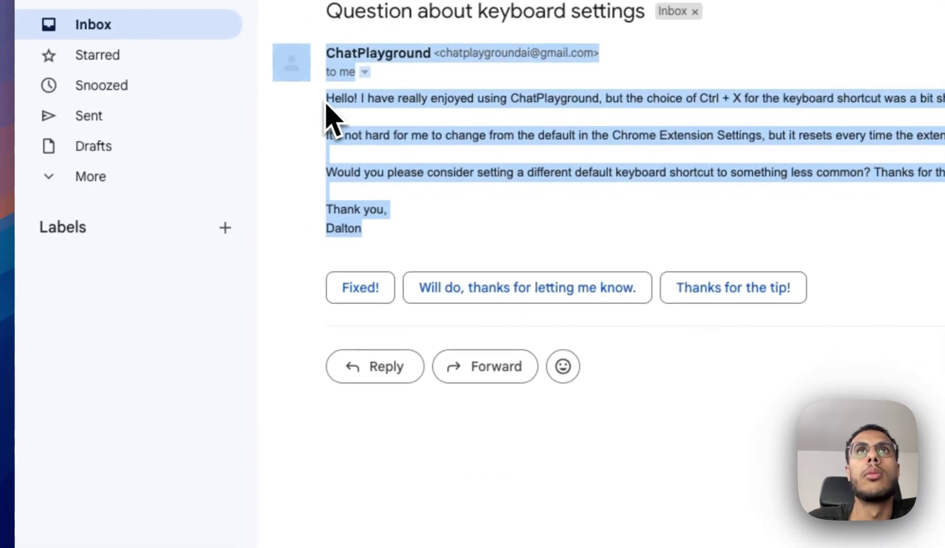
left_click_drag(333, 119, 329, 98)
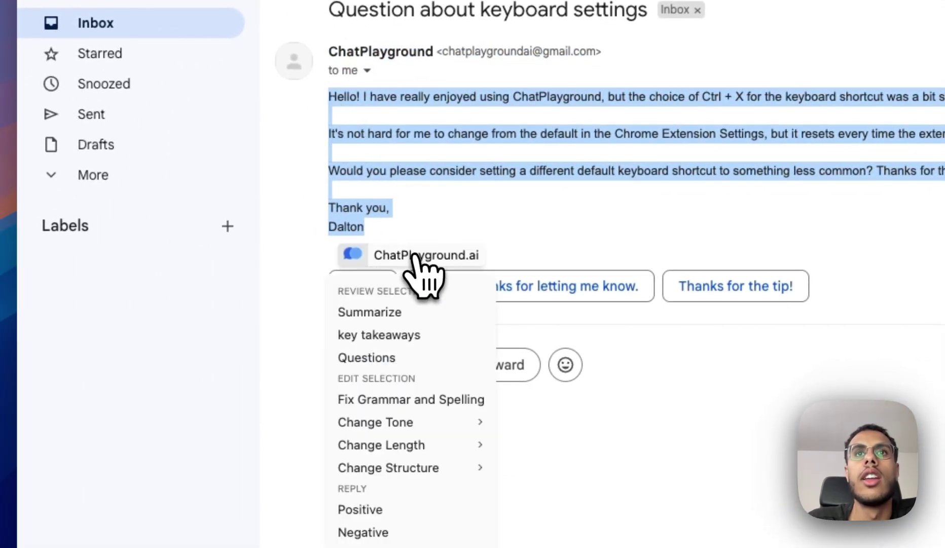
left_click(254, 335)
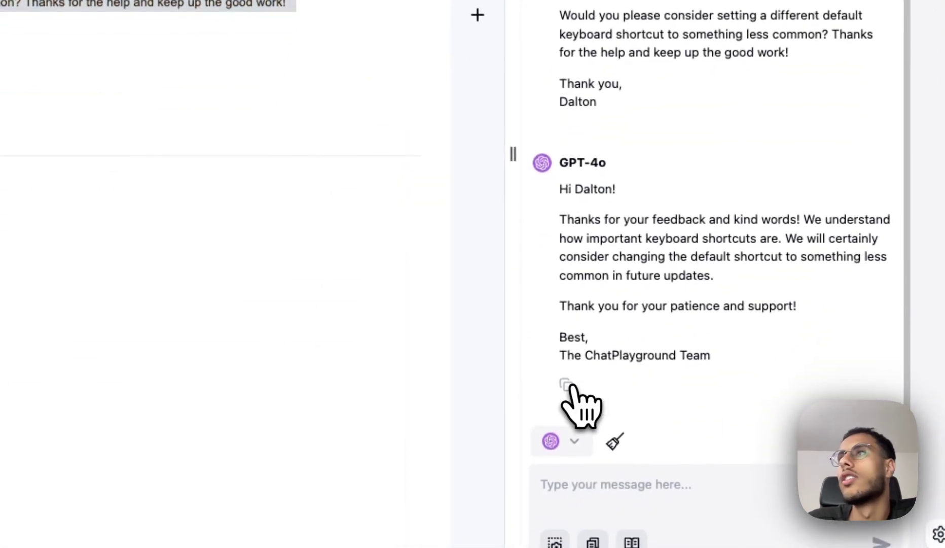
Step: Paste the AI-drafted customer support reply into a Gmail reply and send it
left_click(215, 175)
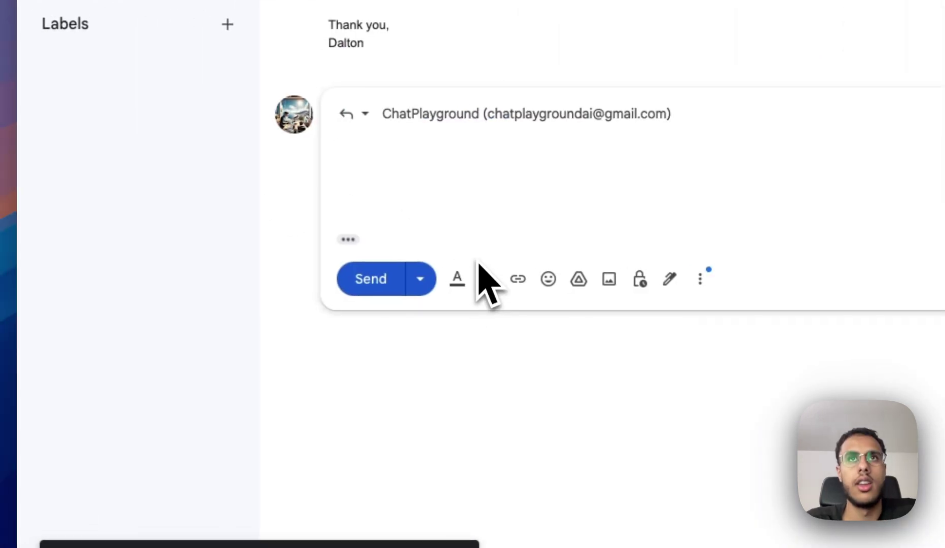
key("super+v")
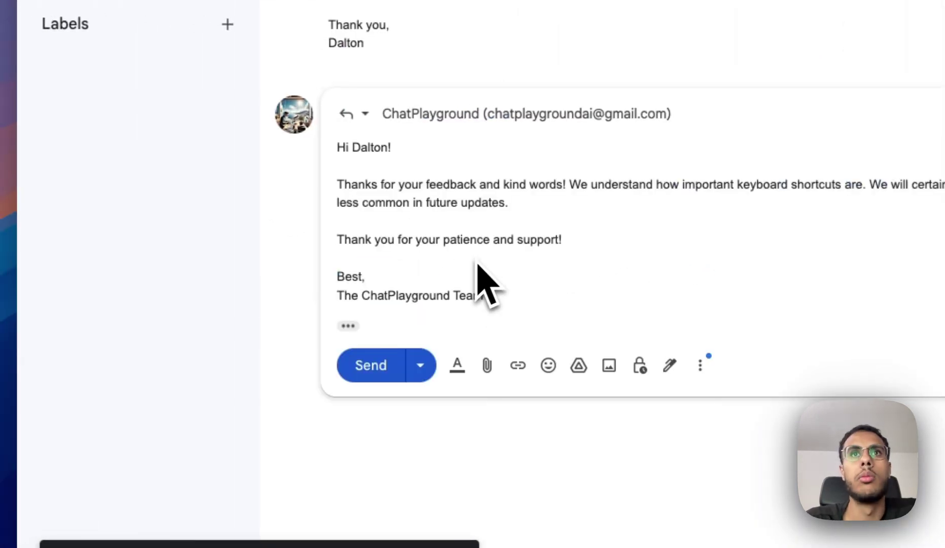
left_click(381, 366)
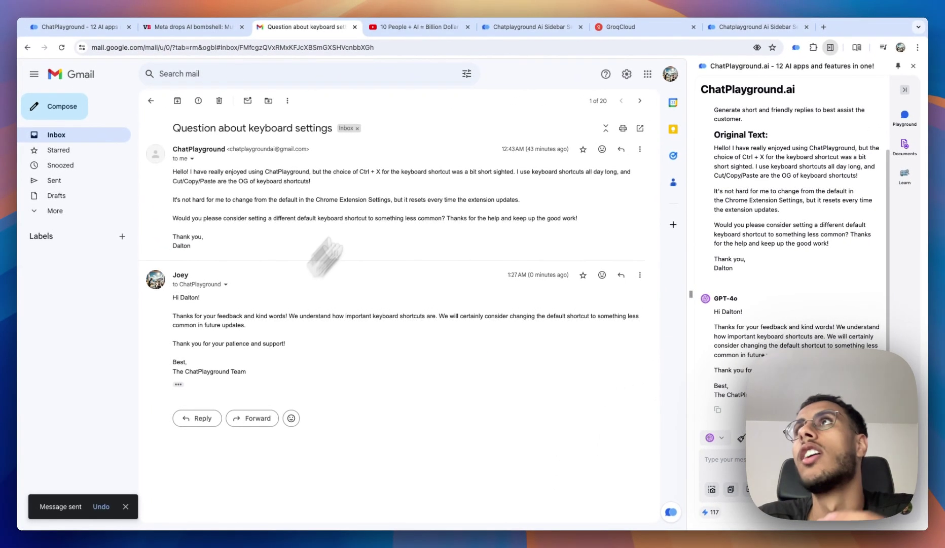
Step: Go back to the ChatPlayground tab and reopen Playground under AI Tools to see the WhatsApp descriptions
left_click(75, 26)
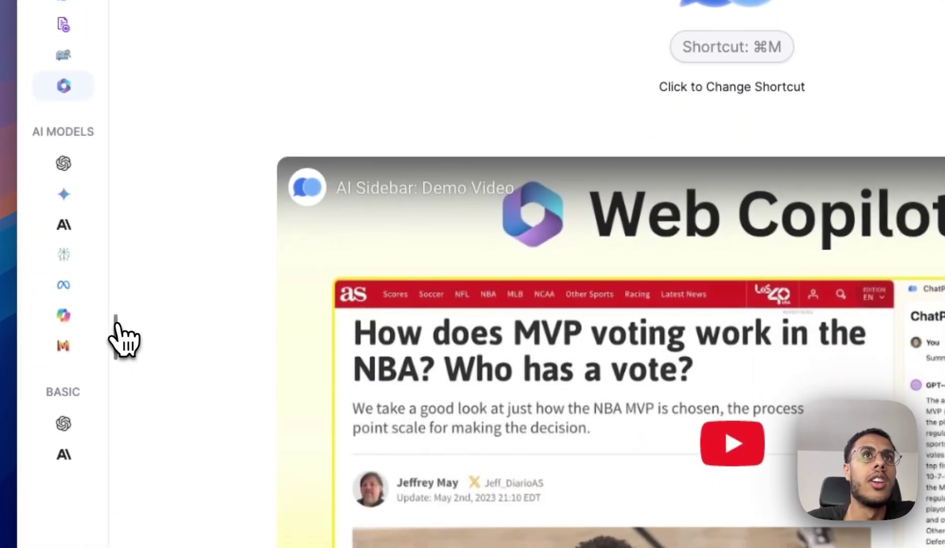
left_click(117, 336)
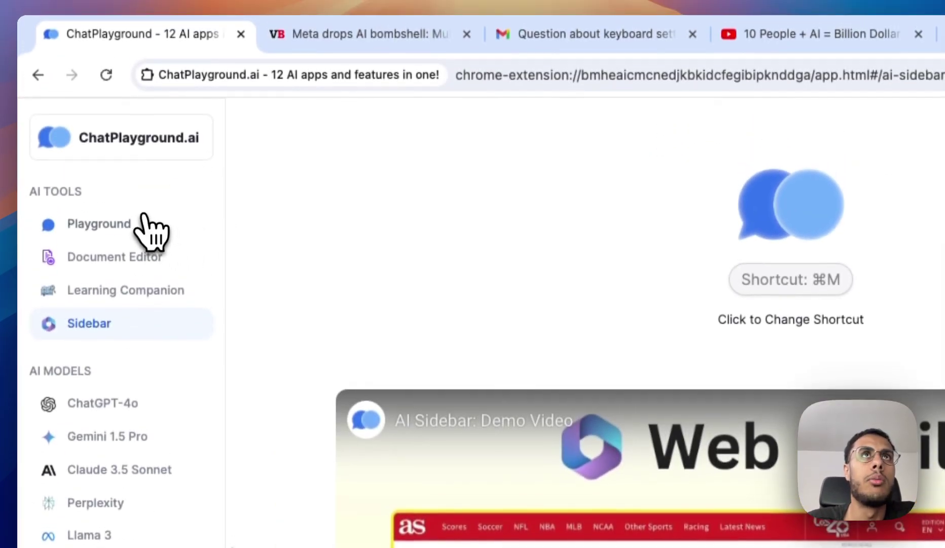
left_click(148, 225)
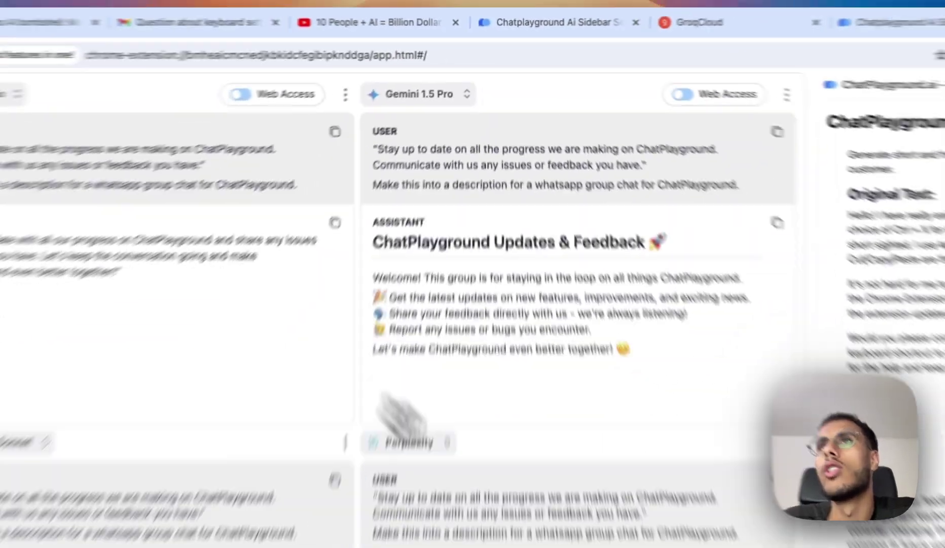